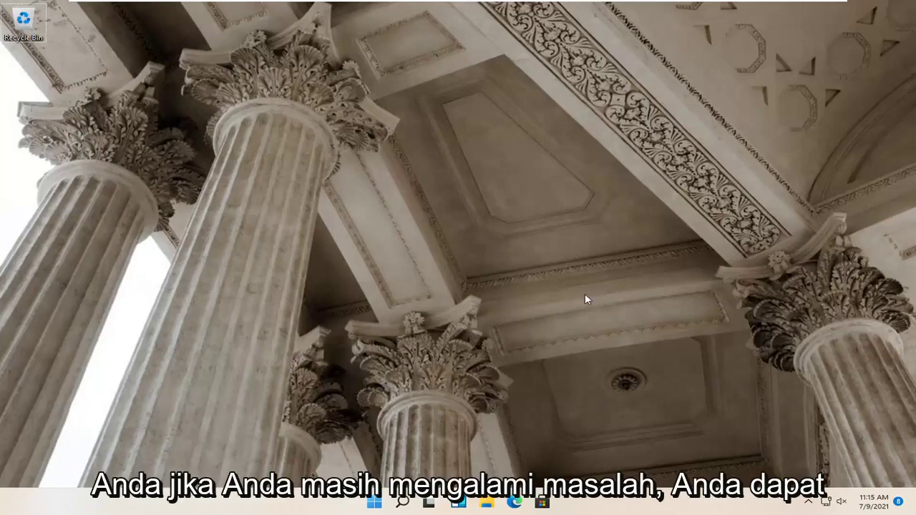
Step: Open Settings from the Start quick menu and go to System > Troubleshoot > Other troubleshooters, showing Bluetooth
right_click(371, 504)
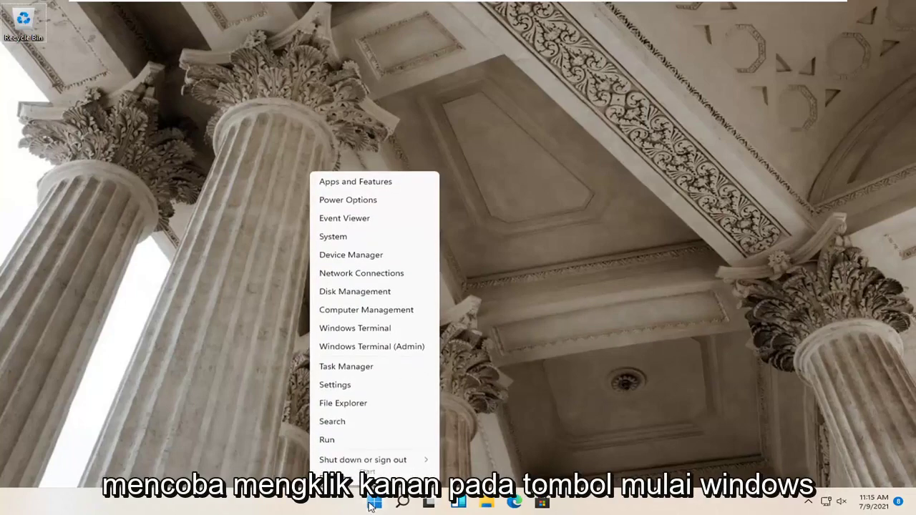
left_click(337, 383)
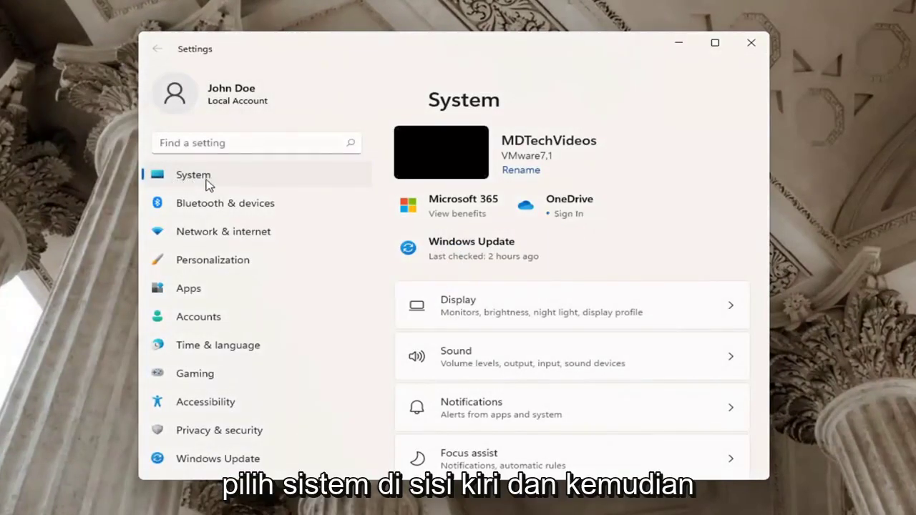
scroll(485, 344, "down", 5)
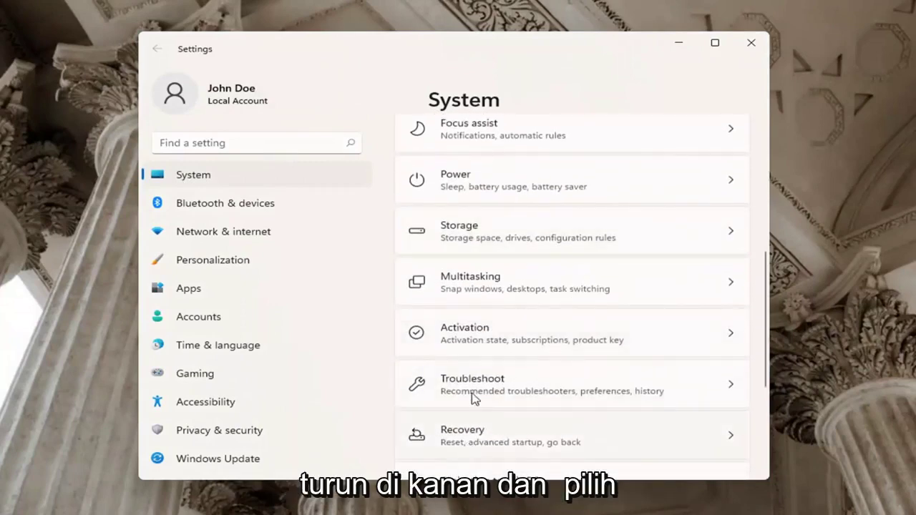
left_click(473, 390)
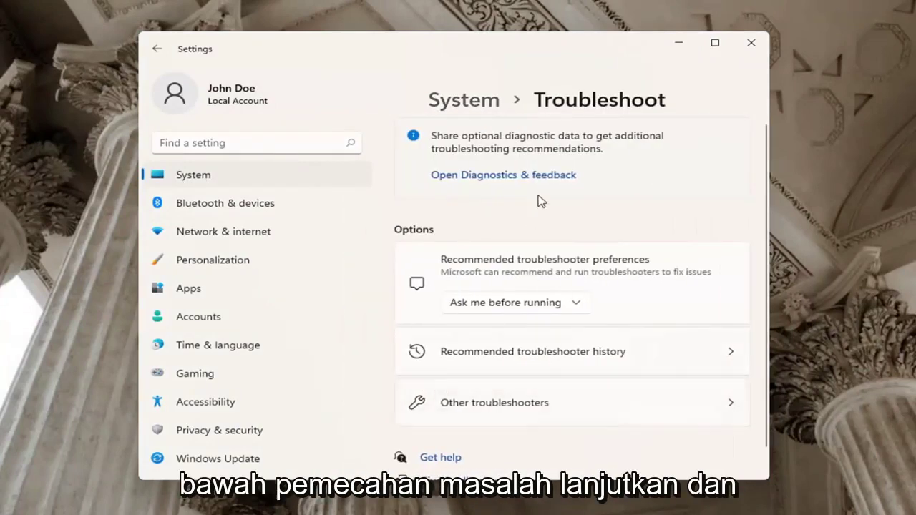
left_click(501, 413)
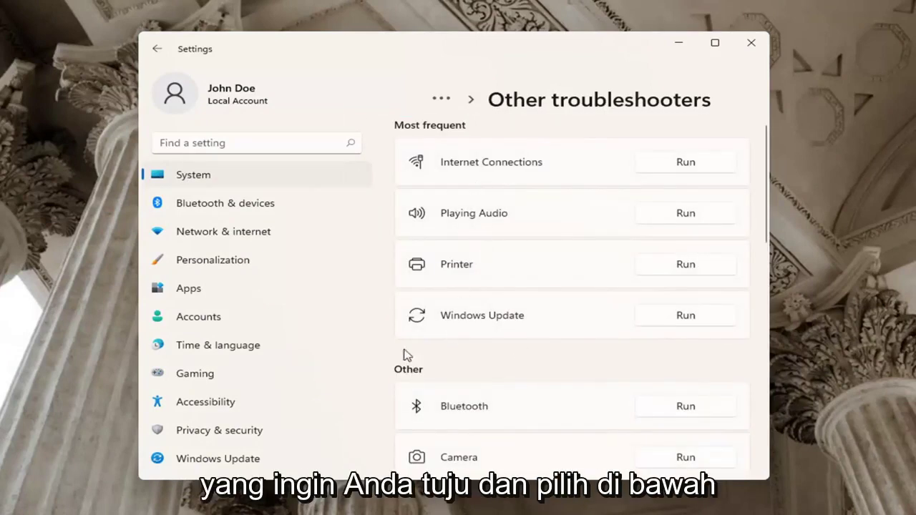
scroll(529, 345, "down", 1)
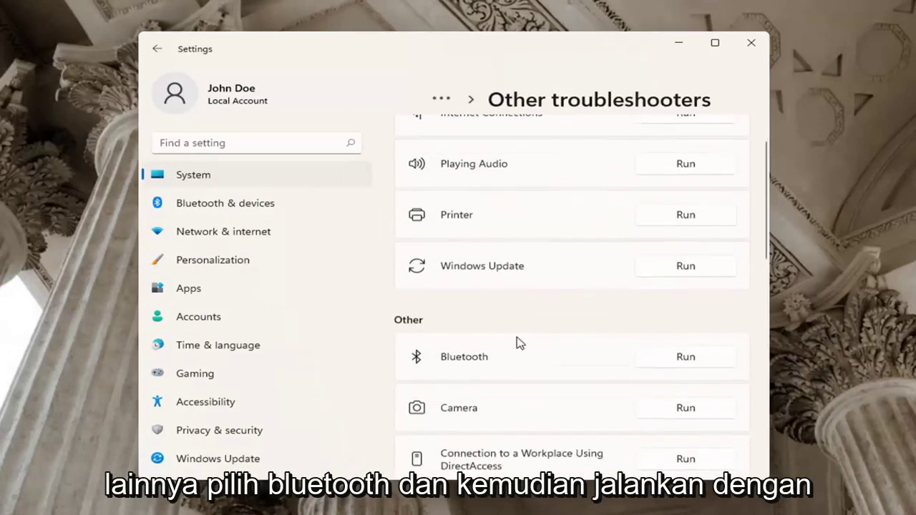
Step: Run the Bluetooth troubleshooter through to its no-Bluetooth result, then close it and Settings
left_click(684, 353)
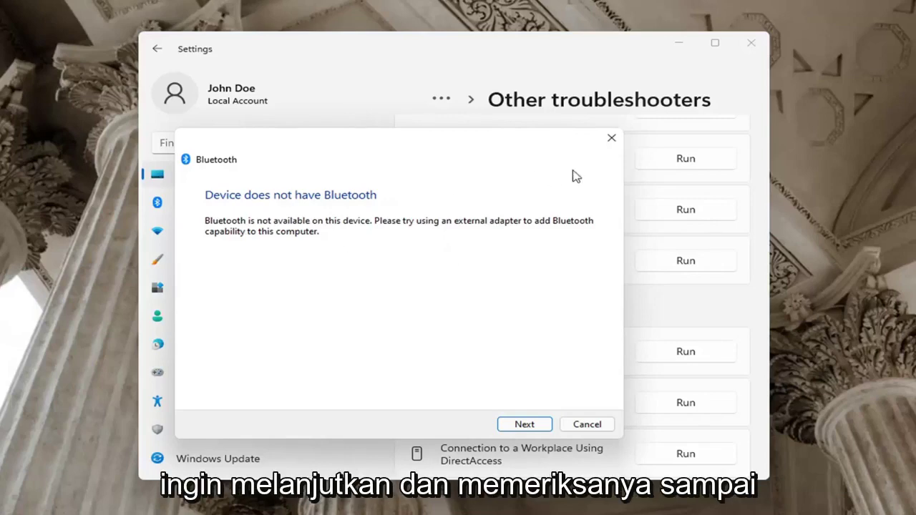
left_click(527, 424)
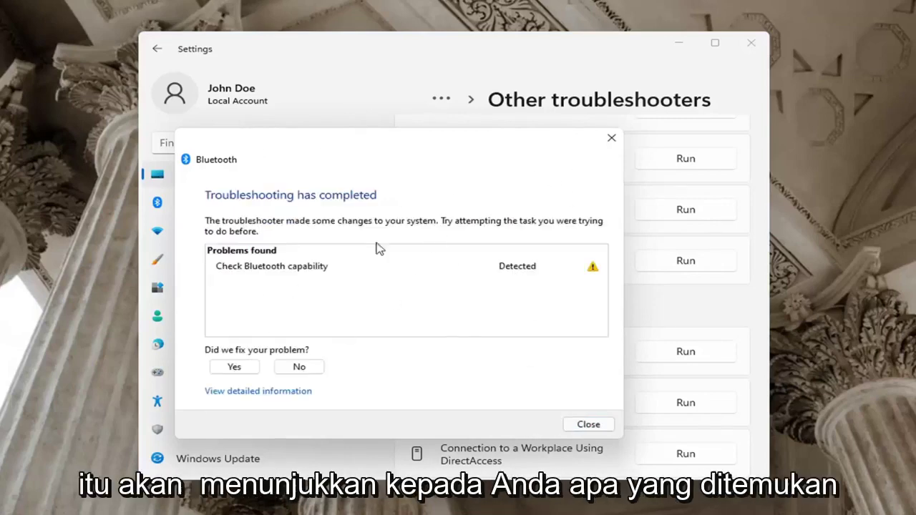
left_click(611, 140)
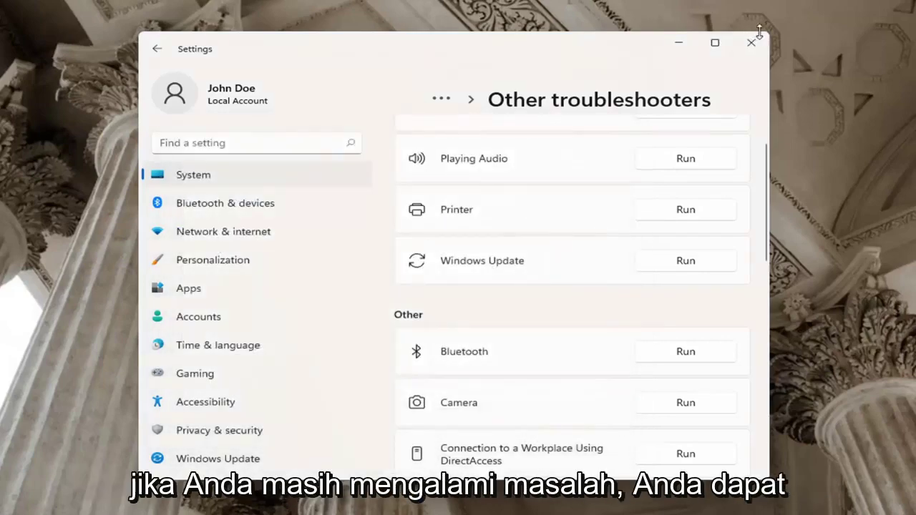
left_click(751, 42)
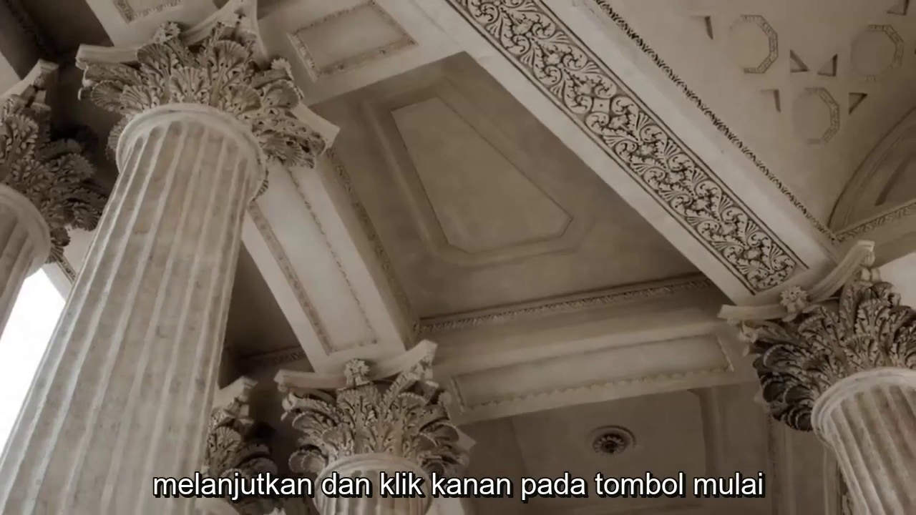
right_click(373, 502)
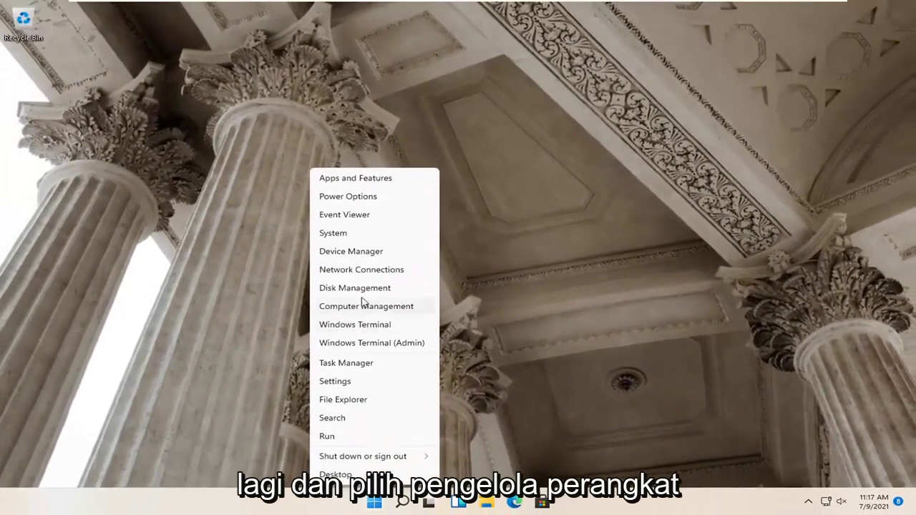
left_click(351, 252)
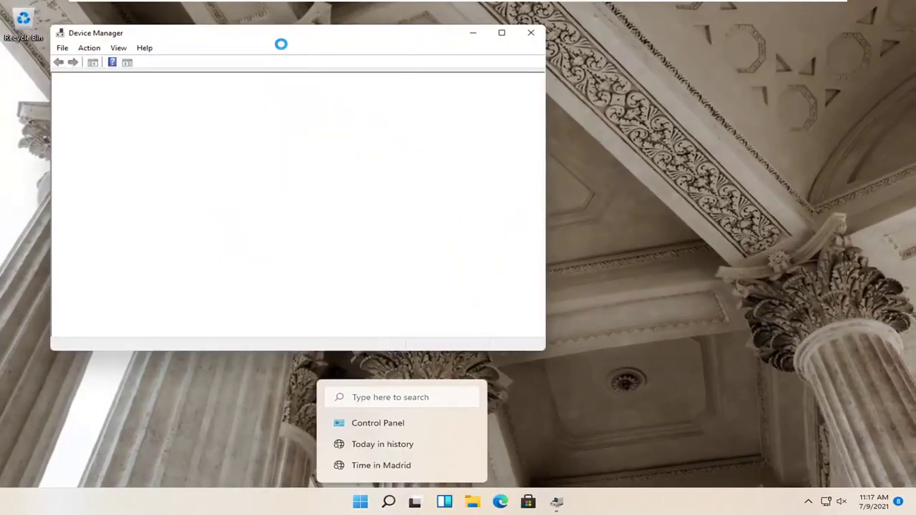
left_click_drag(282, 47, 432, 46)
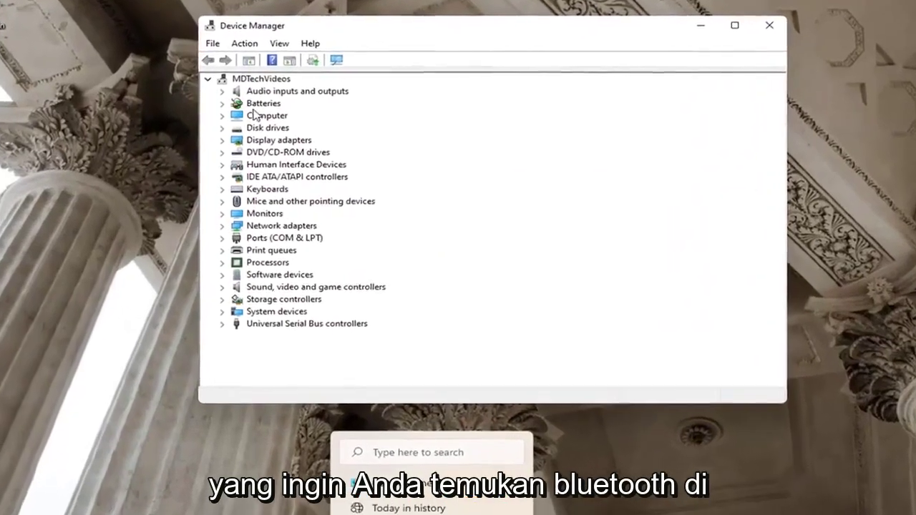
double_click(254, 104)
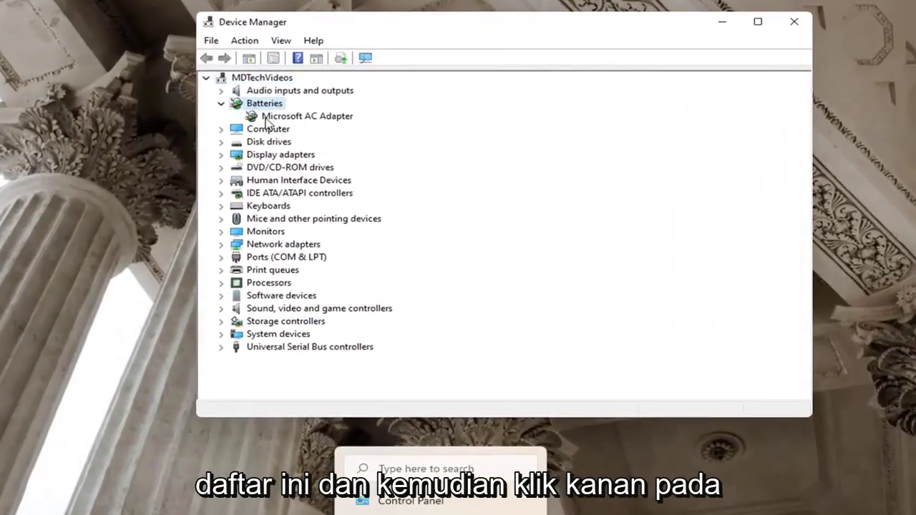
left_click(277, 119)
right_click(295, 118)
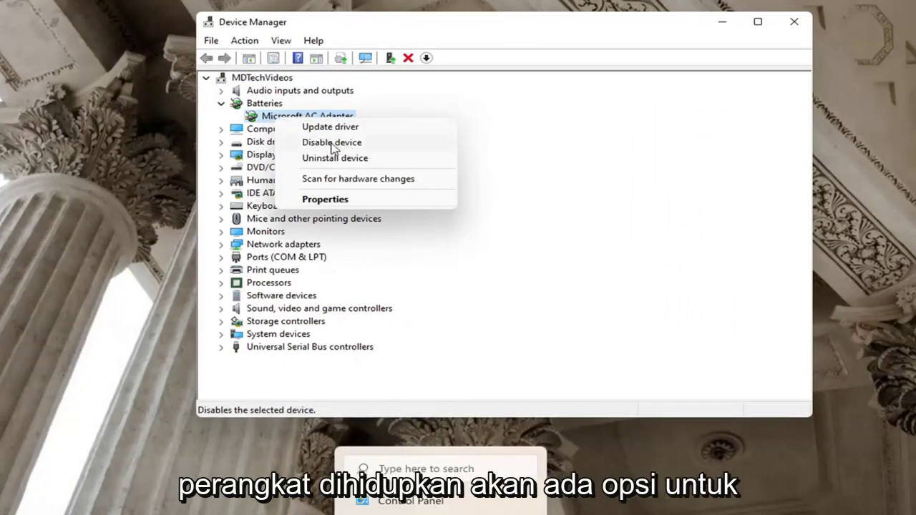
left_click(267, 119)
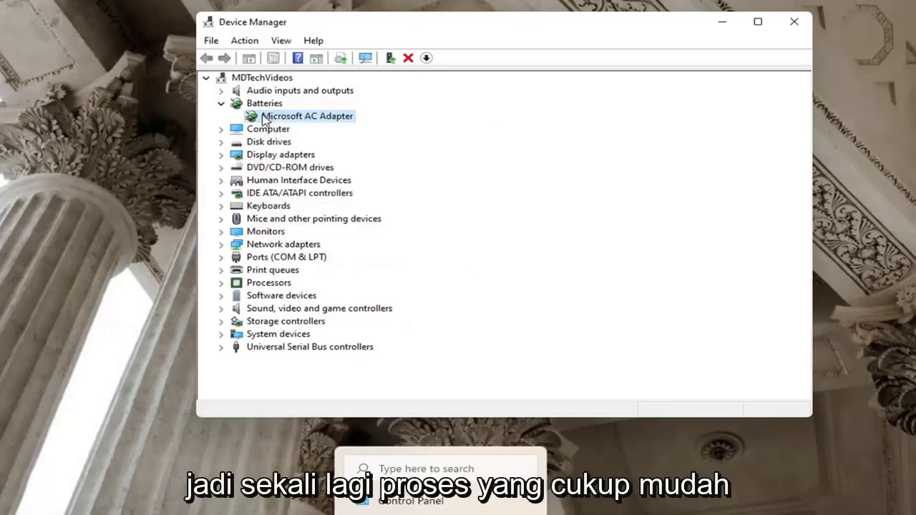
left_click(222, 104)
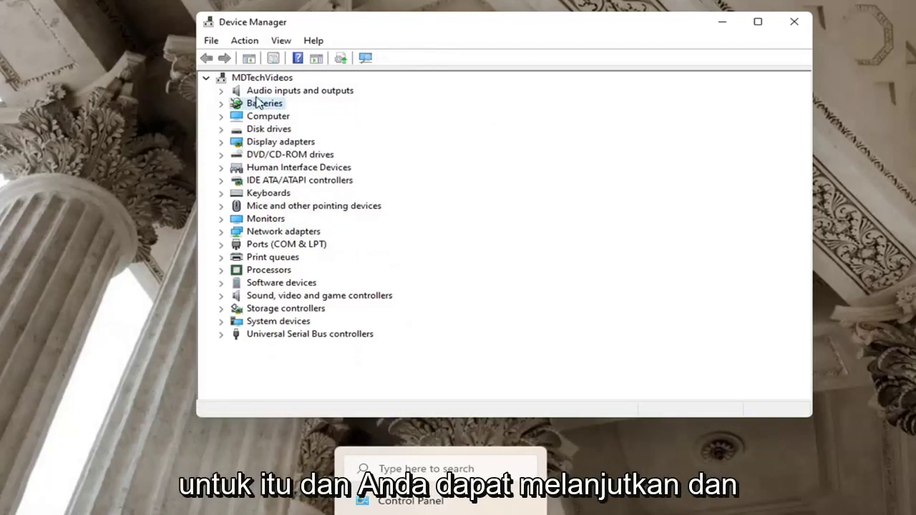
left_click(794, 21)
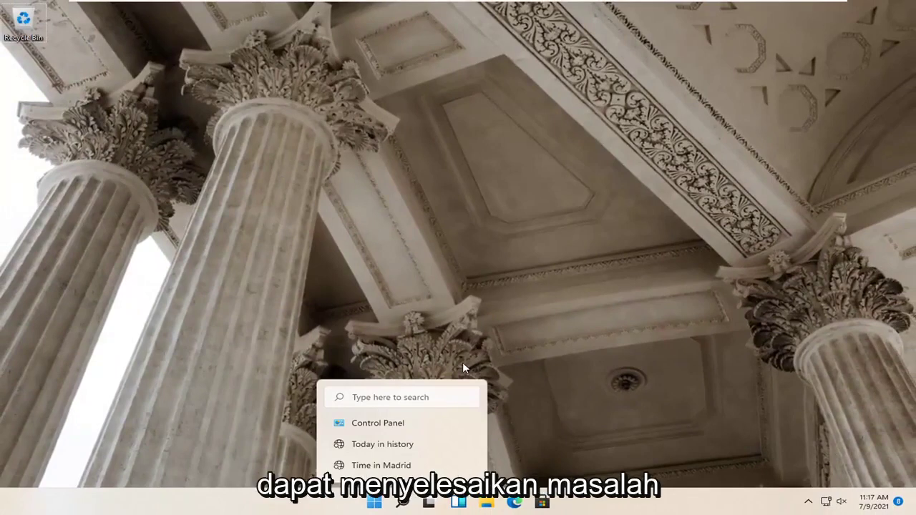
Step: Open Windows Settings on the Bluetooth & devices page
left_click(365, 501)
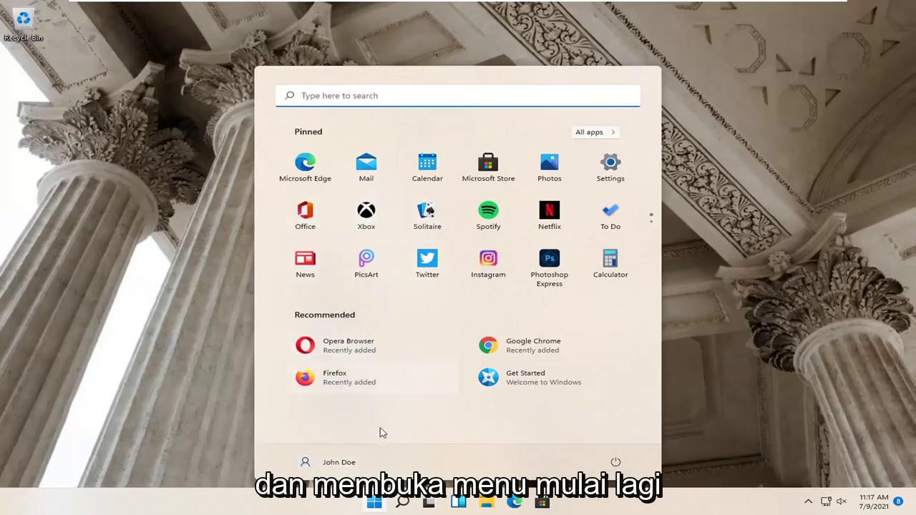
left_click(738, 275)
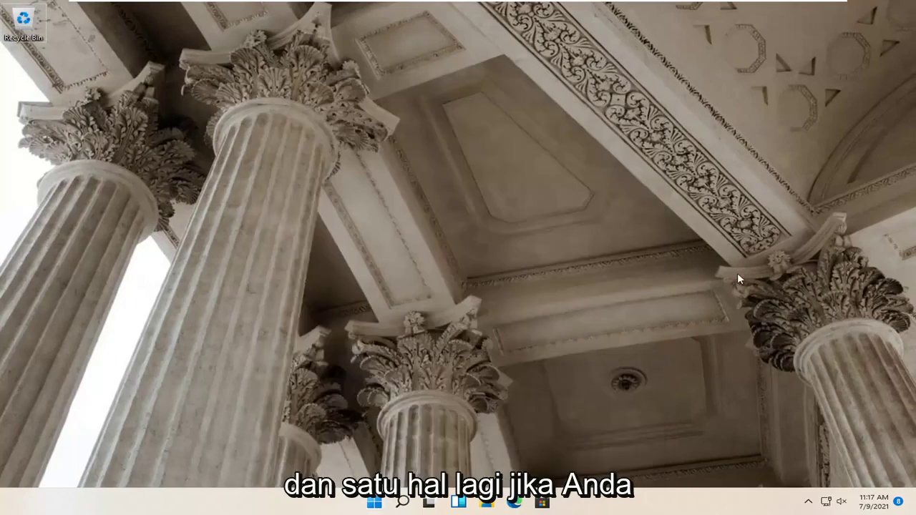
right_click(374, 503)
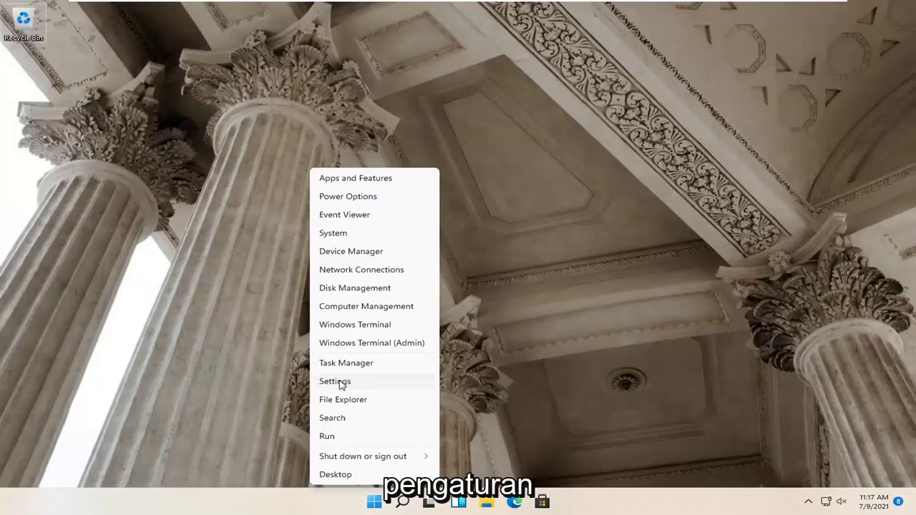
left_click(347, 381)
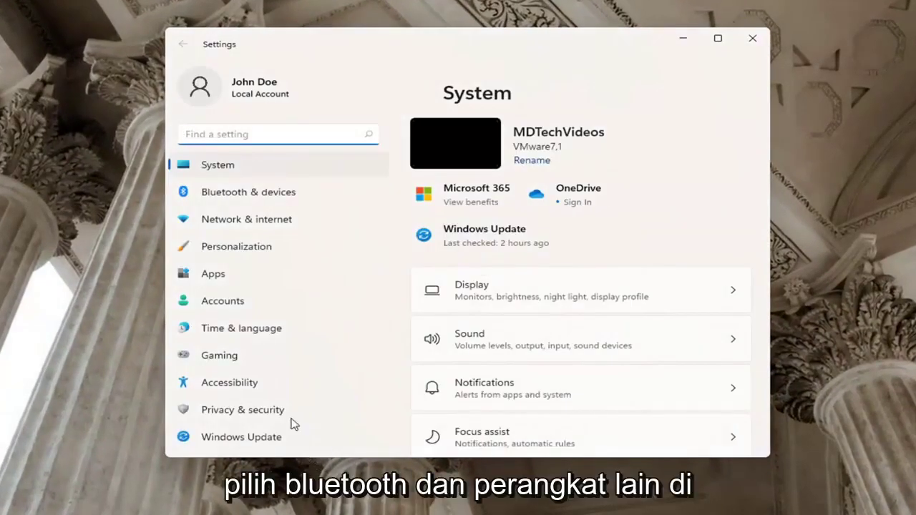
left_click(228, 193)
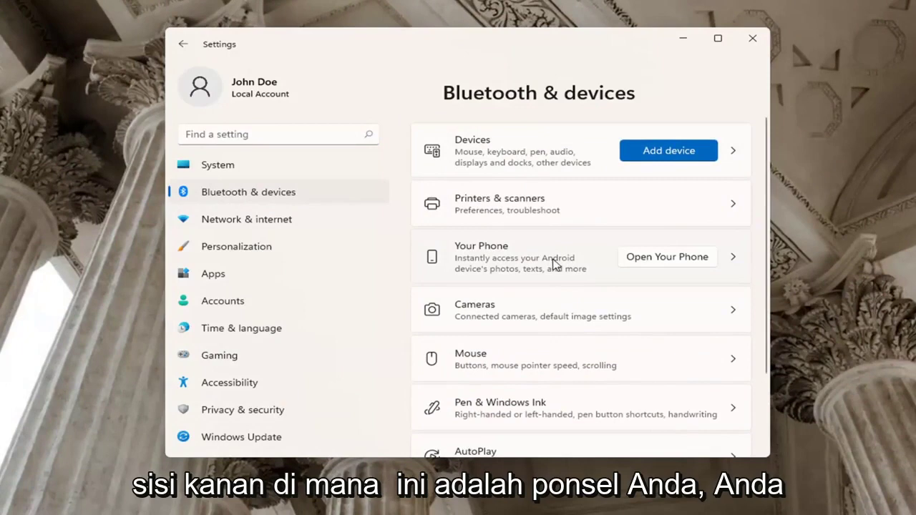
scroll(644, 215, "down", 1)
scroll(647, 209, "down", 1)
scroll(648, 209, "up", 2)
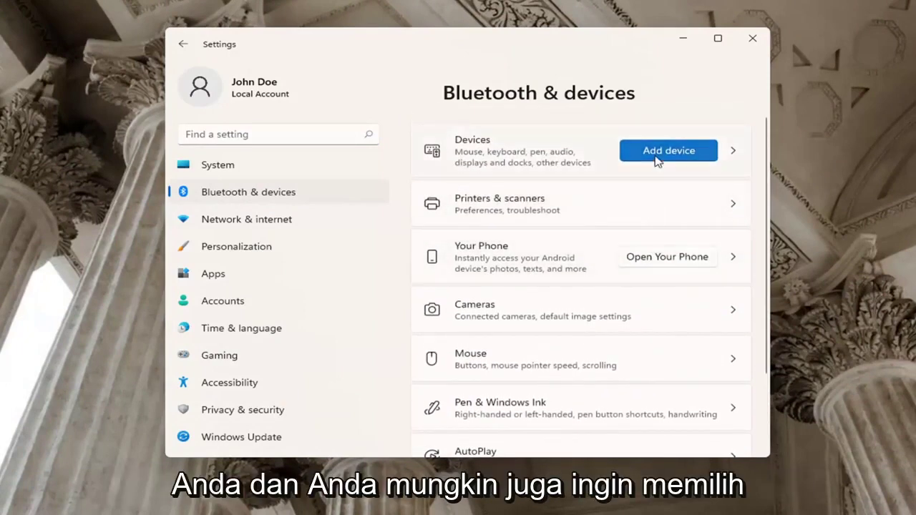
Step: Try adding a Bluetooth device, dismiss the Couldn't connect result, and minimize Settings
left_click(657, 153)
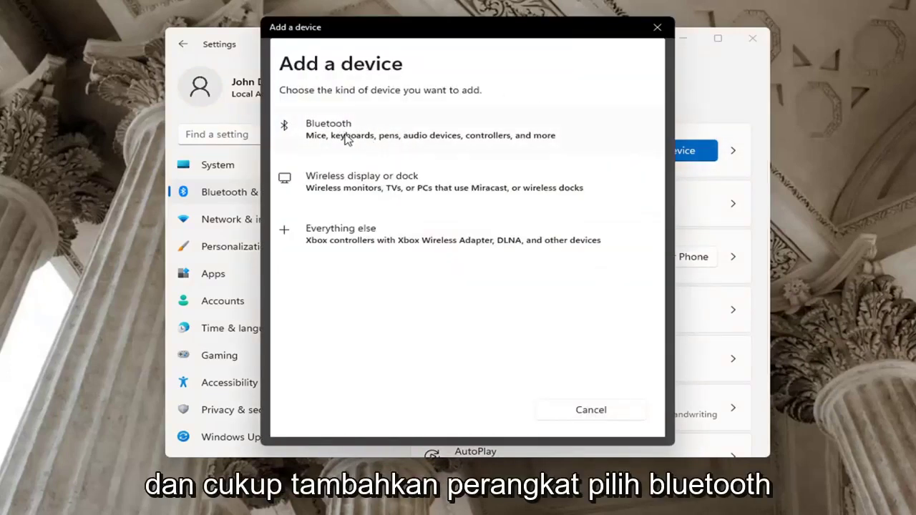
left_click(346, 140)
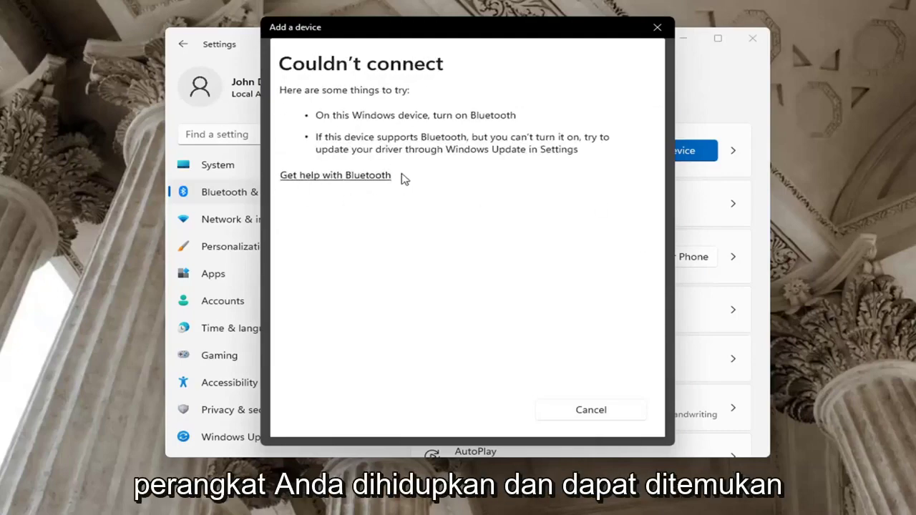
left_click(657, 27)
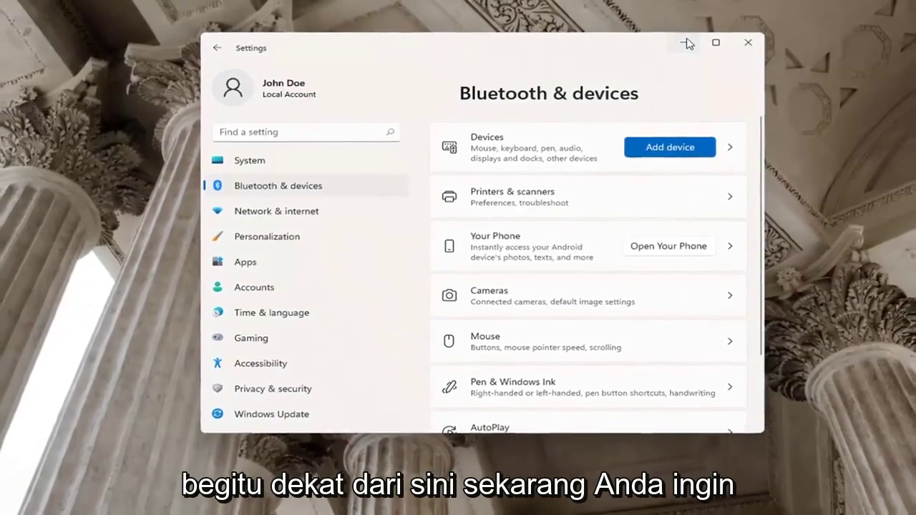
left_click(687, 44)
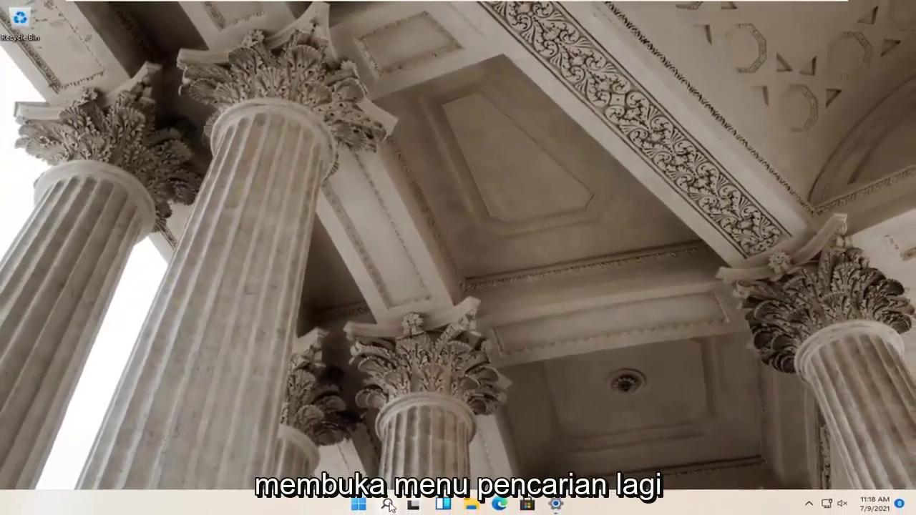
Step: Search for 'control panel' and launch Control Panel
left_click(389, 505)
type("control panel")
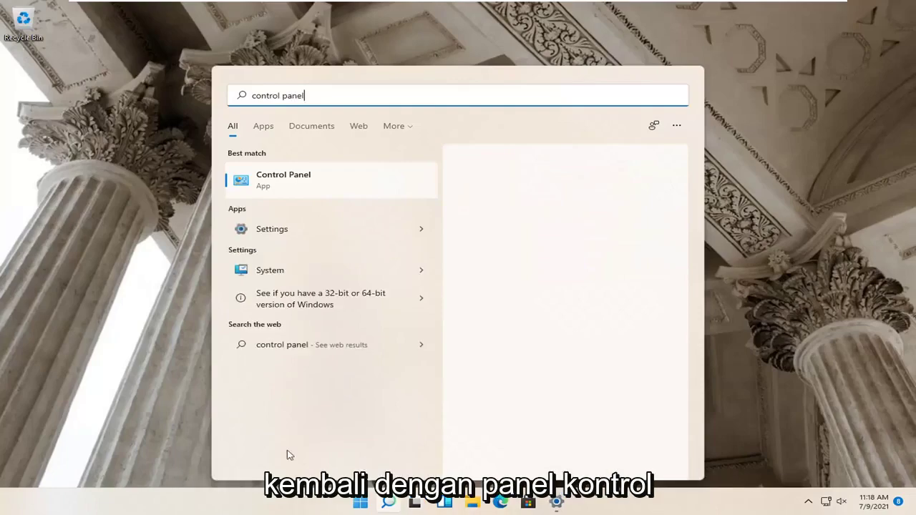
left_click(307, 182)
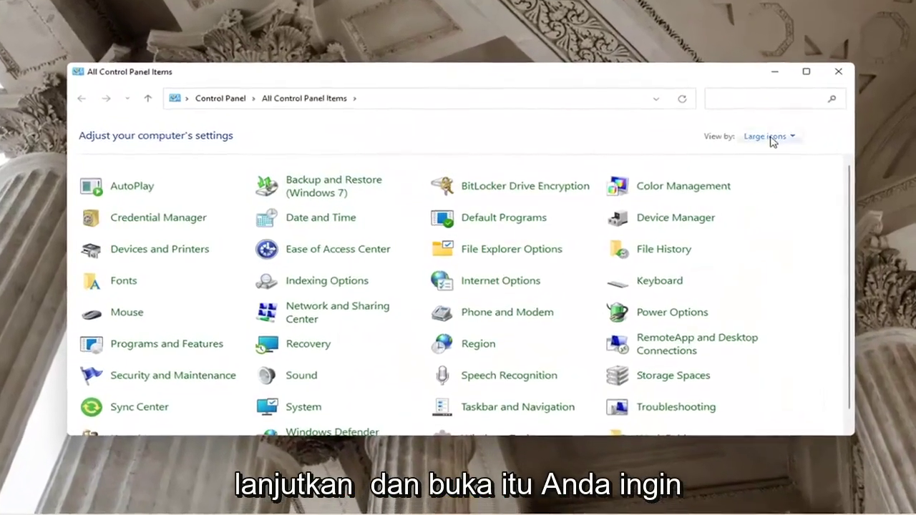
Step: Set View by to Category and go to Network and Internet > Network and Sharing Center
left_click(744, 147)
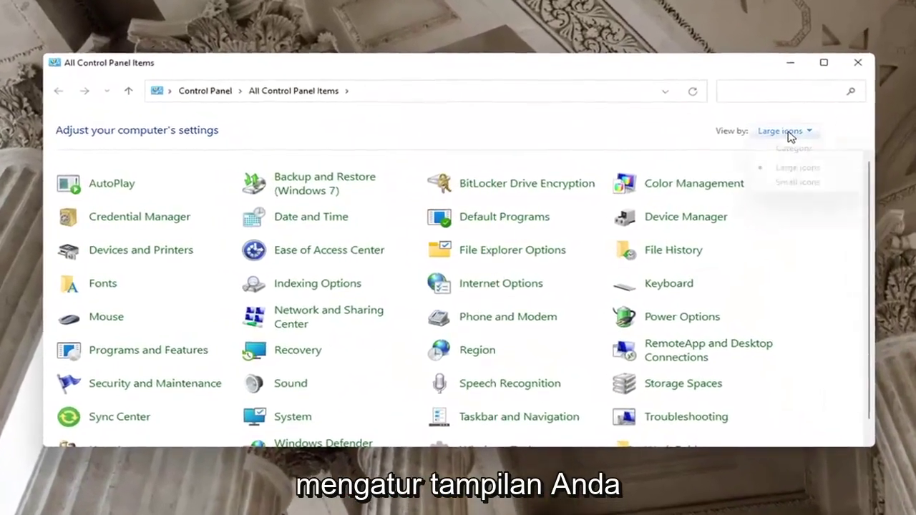
left_click(794, 149)
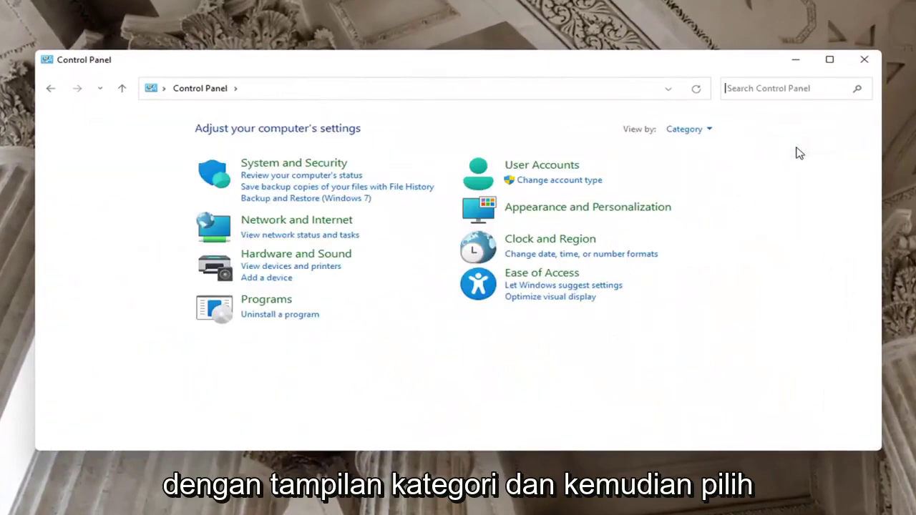
left_click(327, 222)
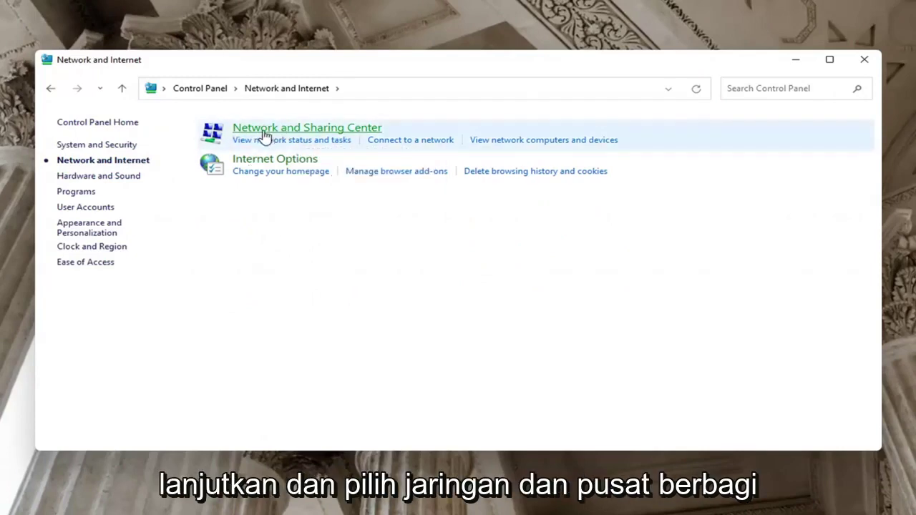
left_click(340, 127)
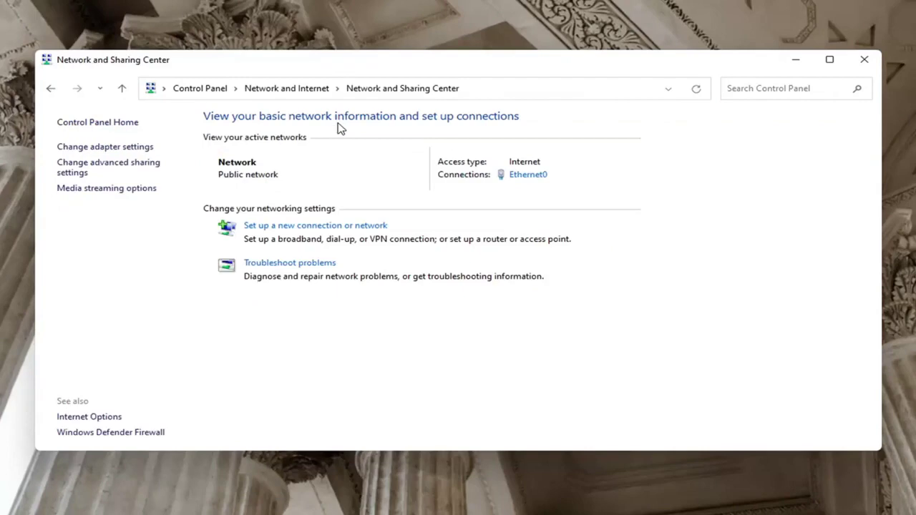
Step: In Advanced sharing settings, leave Public network discovery off and turn on Private file and printer sharing
left_click(92, 173)
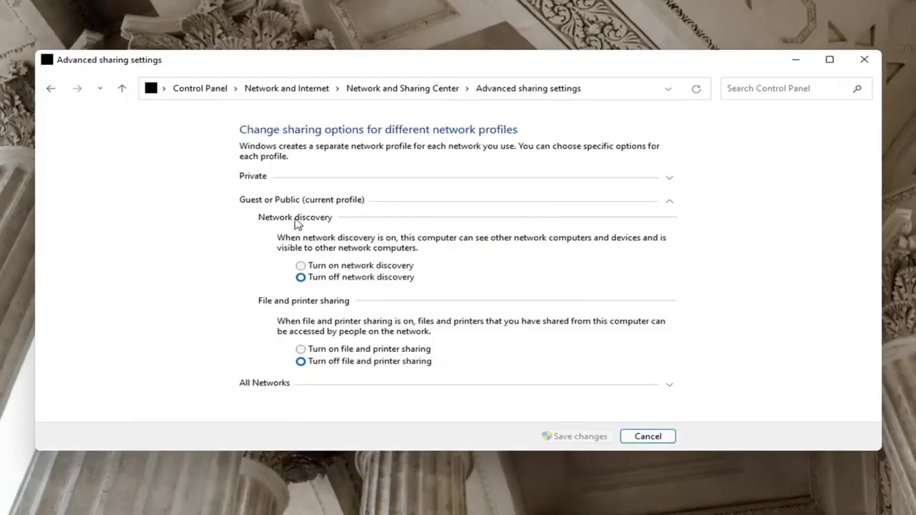
left_click(300, 265)
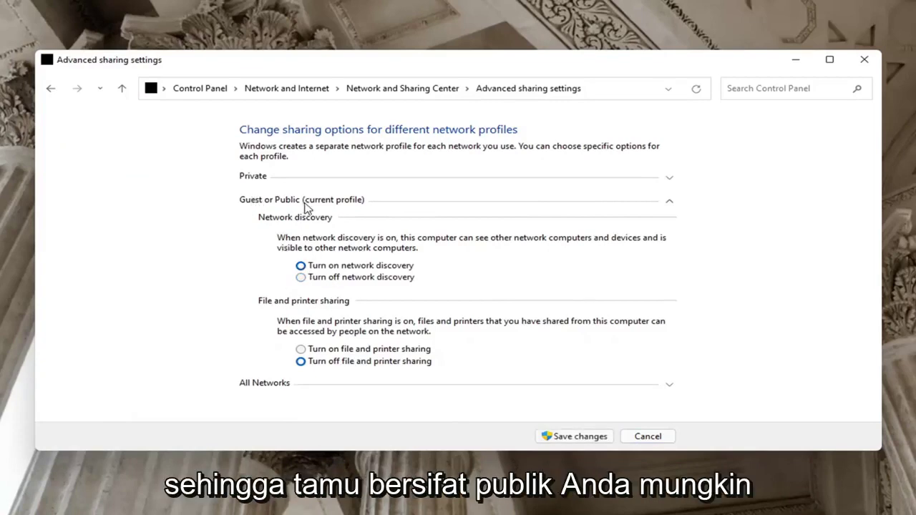
left_click(301, 278)
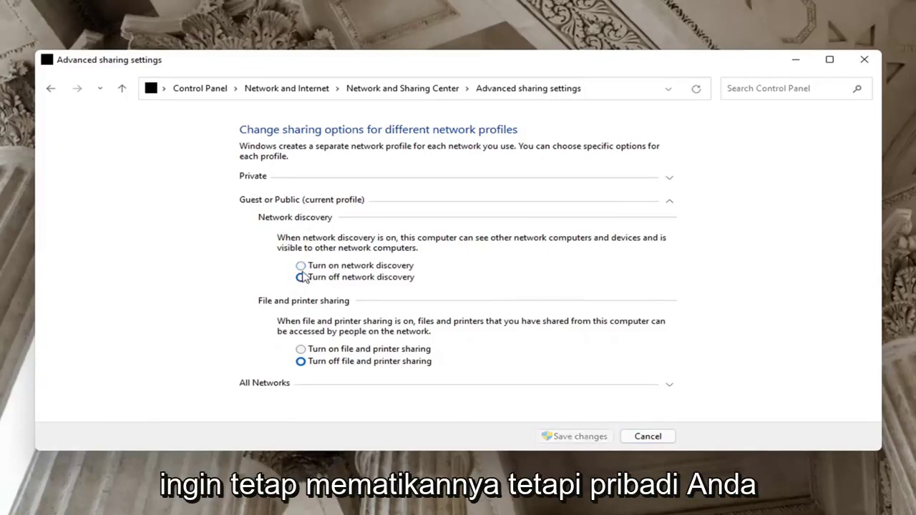
left_click(308, 179)
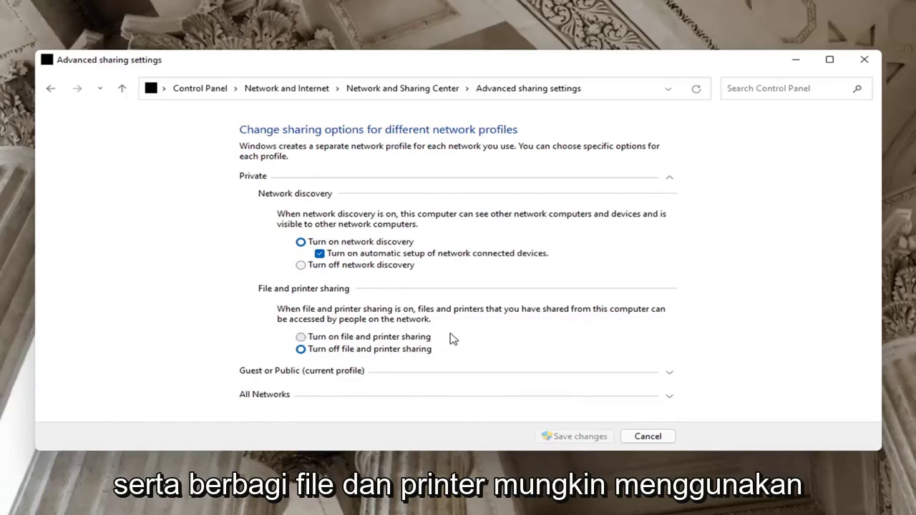
left_click(310, 338)
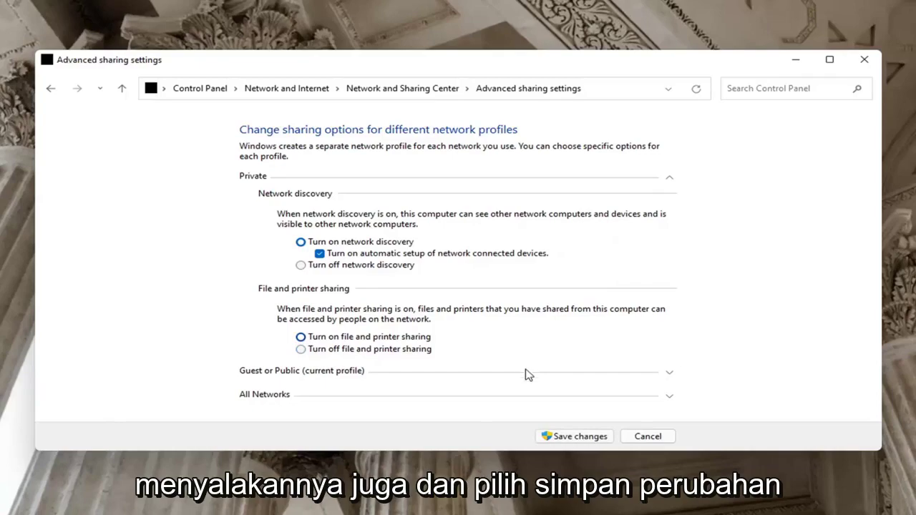